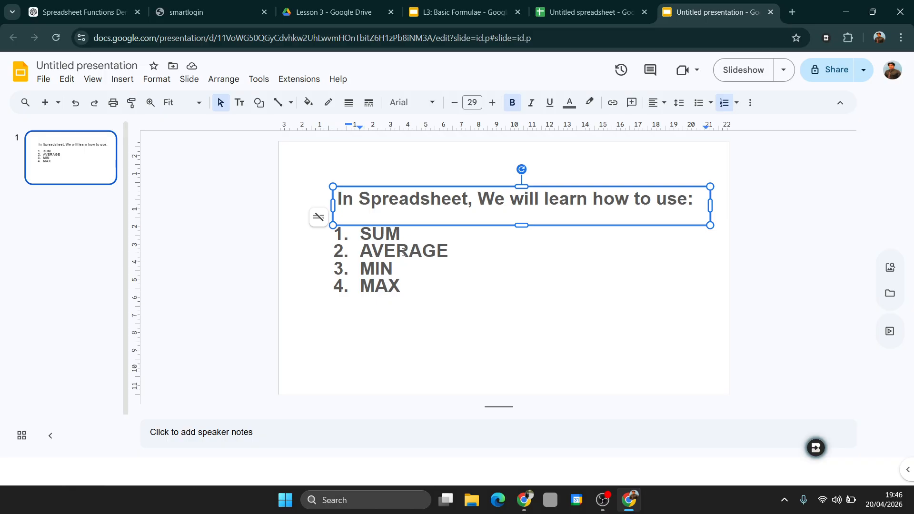
Switch from the presentation to the untitled spreadsheet in Google Sheets
{"action": "left_click", "coordinate": [406, 236]}
{"action": "left_click", "coordinate": [584, 11]}
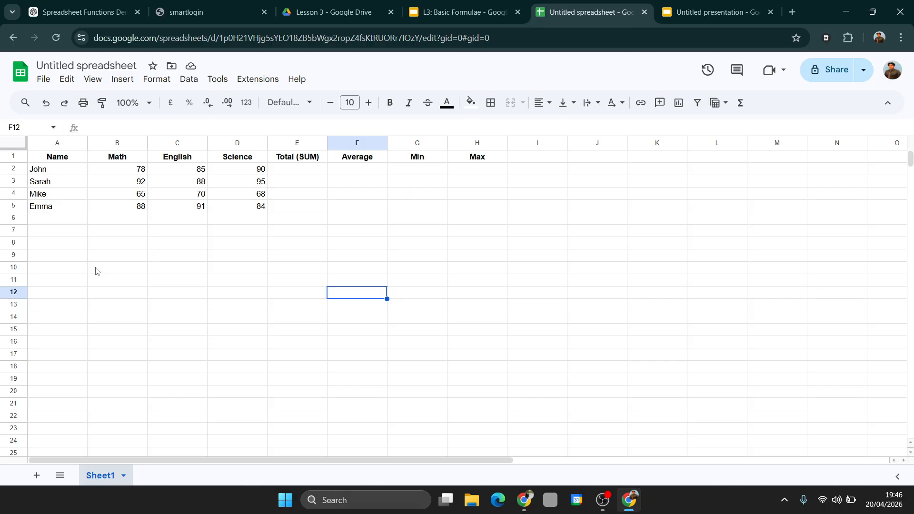
Examine the first student's Math, English and Science scores and the empty Total, Average, Min and Max cells in row 2
{"action": "left_click", "coordinate": [67, 174]}
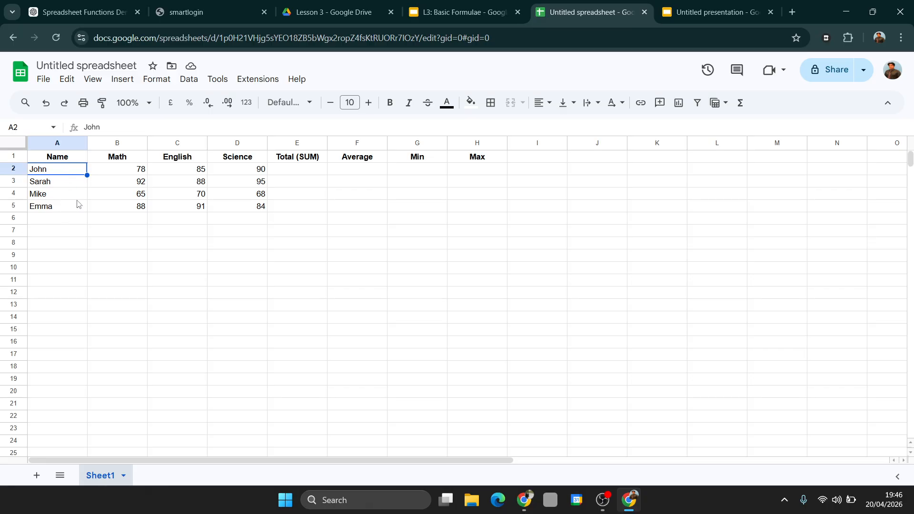
{"action": "left_click", "coordinate": [134, 172]}
{"action": "left_click", "coordinate": [125, 186]}
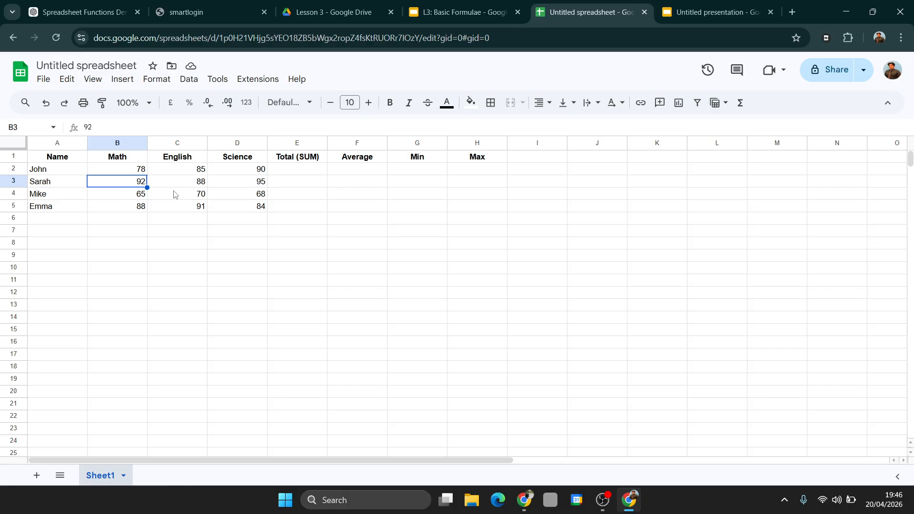
{"action": "left_click", "coordinate": [201, 173]}
{"action": "left_click", "coordinate": [256, 172]}
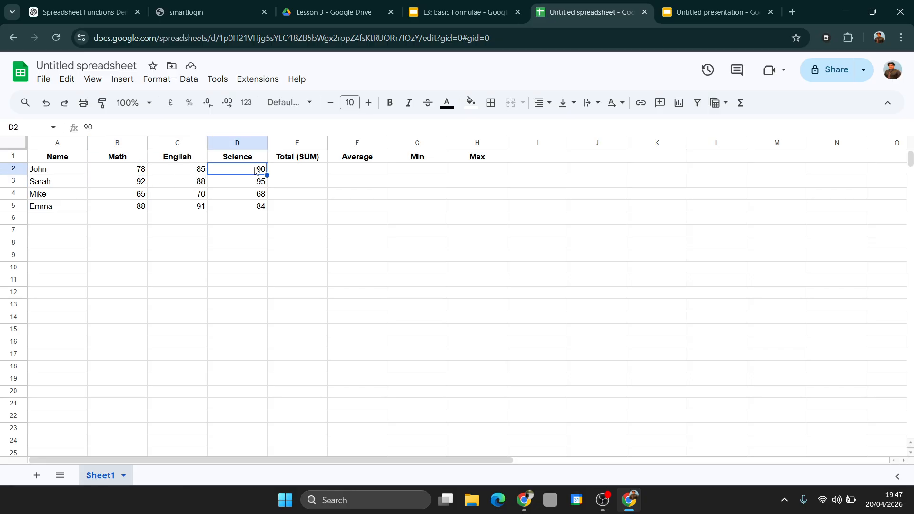
{"action": "left_click", "coordinate": [303, 175]}
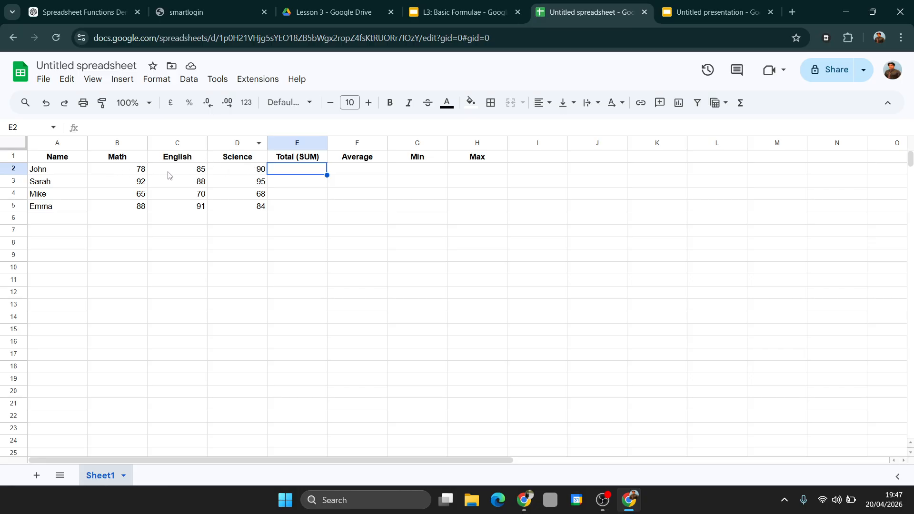
{"action": "left_click", "coordinate": [365, 174]}
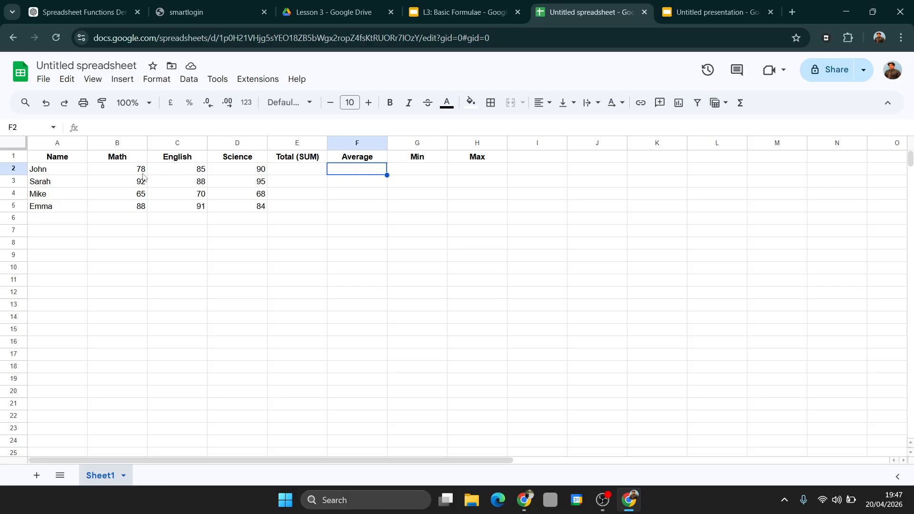
{"action": "left_click", "coordinate": [415, 174]}
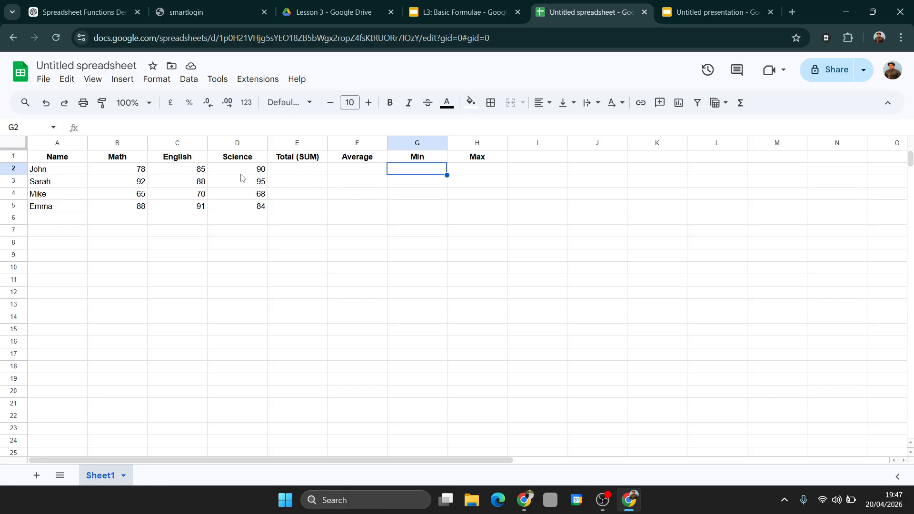
{"action": "left_click", "coordinate": [475, 171]}
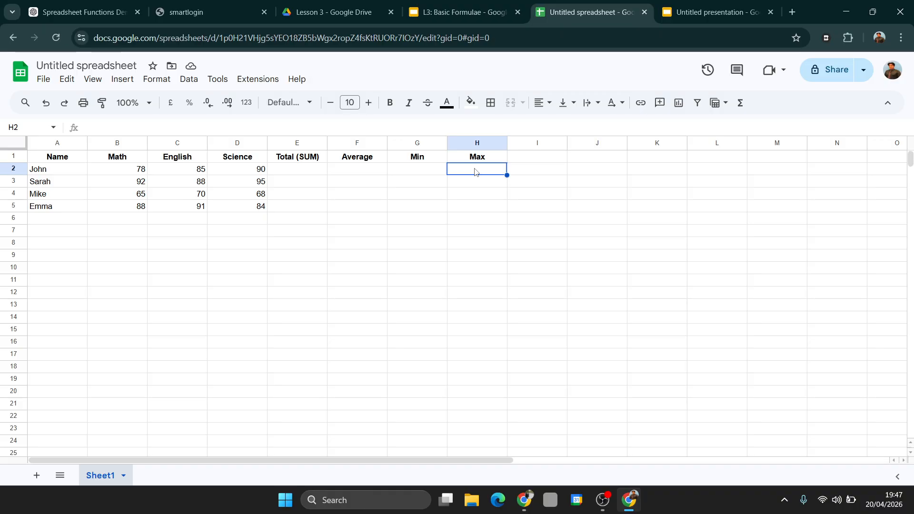
Enter =SUM(B2:D2) in cell E2 and fill the formula down through E5
{"action": "left_click", "coordinate": [292, 171]}
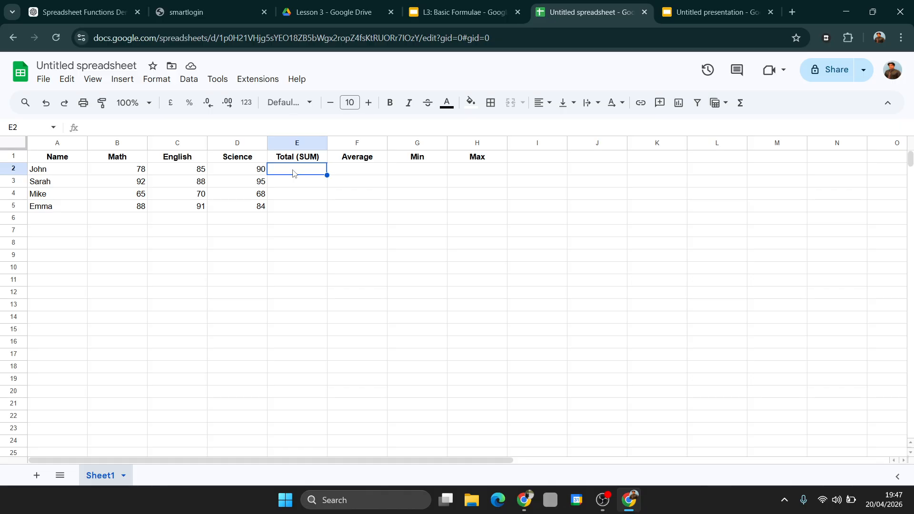
{"action": "type", "text": "="}
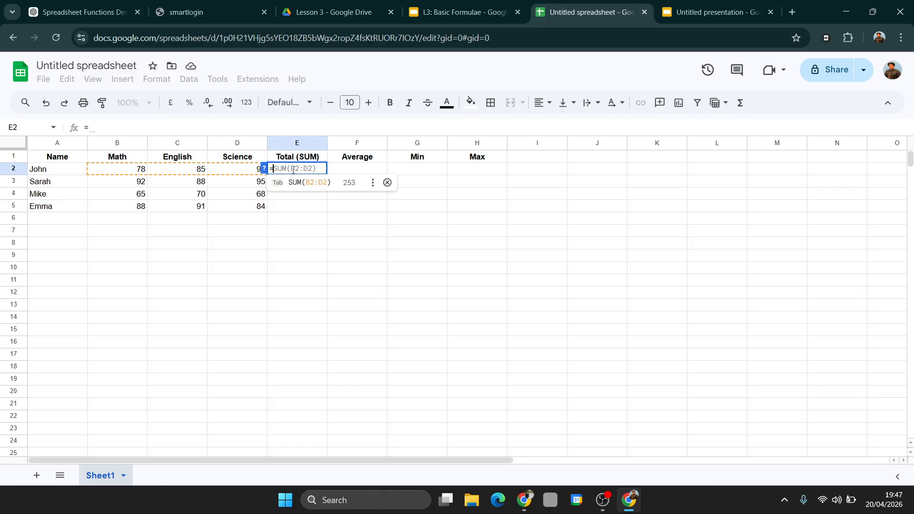
{"action": "type", "text": "SUM"}
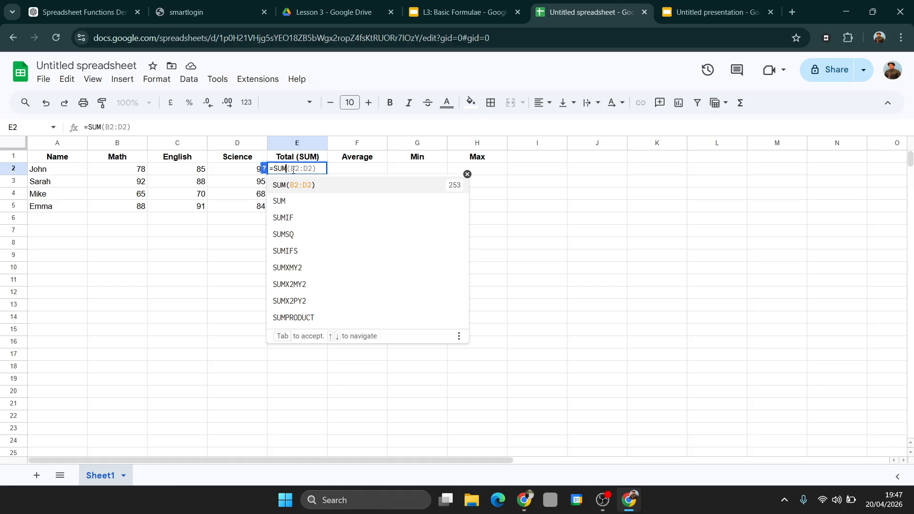
{"action": "type", "text": "("}
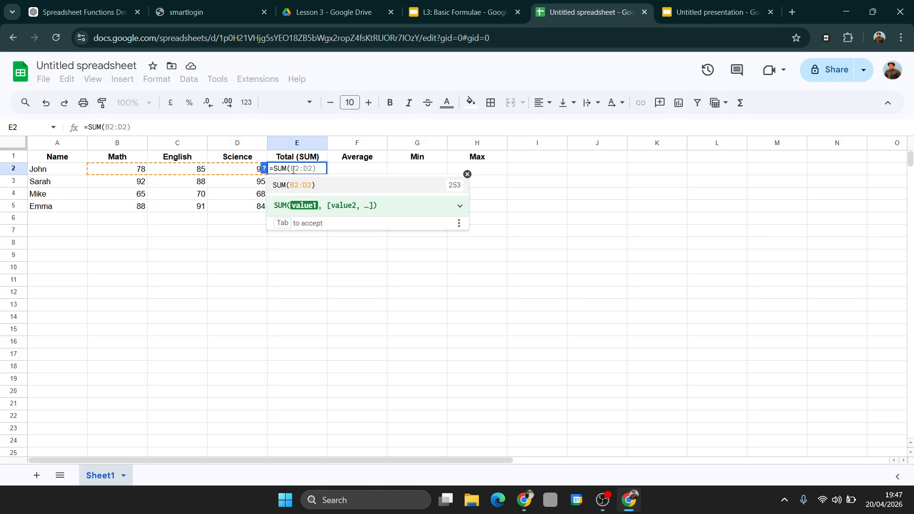
{"action": "left_click", "coordinate": [126, 170]}
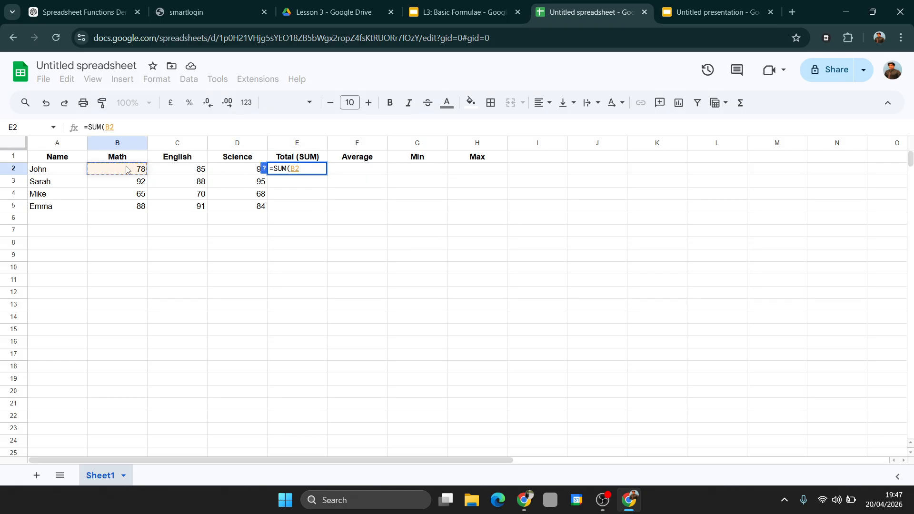
{"action": "left_click_drag", "start_coordinate": [127, 170], "coordinate": [251, 175]}
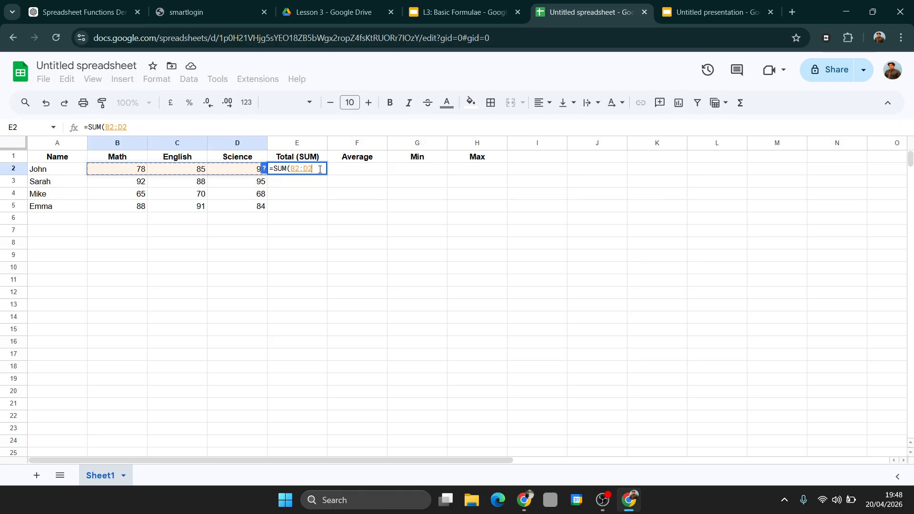
{"action": "type", "text": ")"}
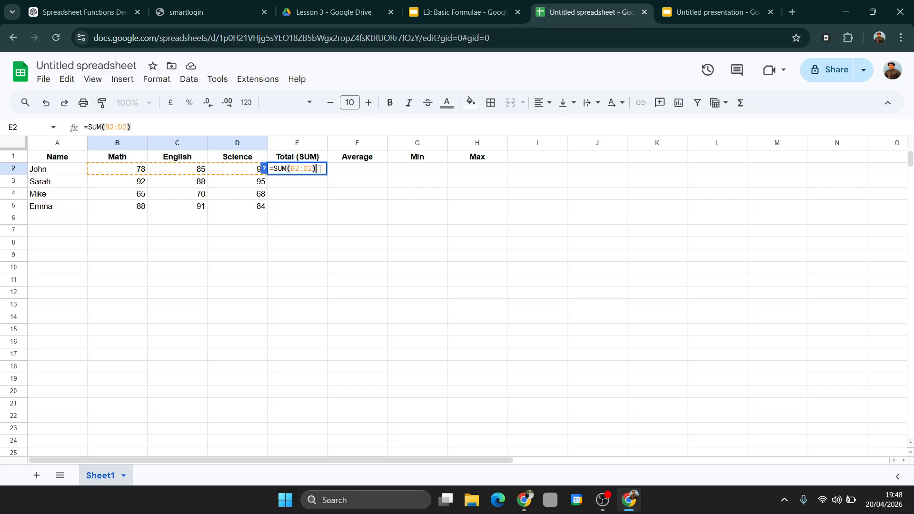
{"action": "key", "text": "Return"}
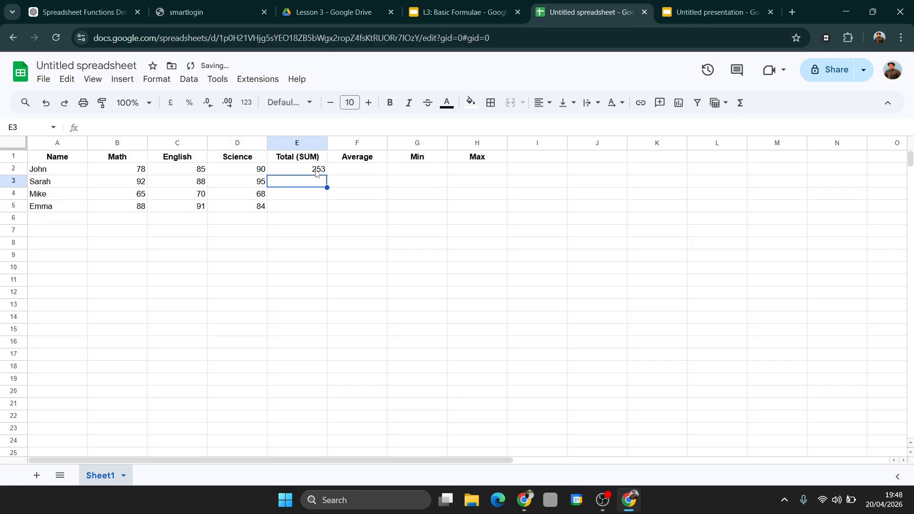
{"action": "left_click", "coordinate": [315, 173]}
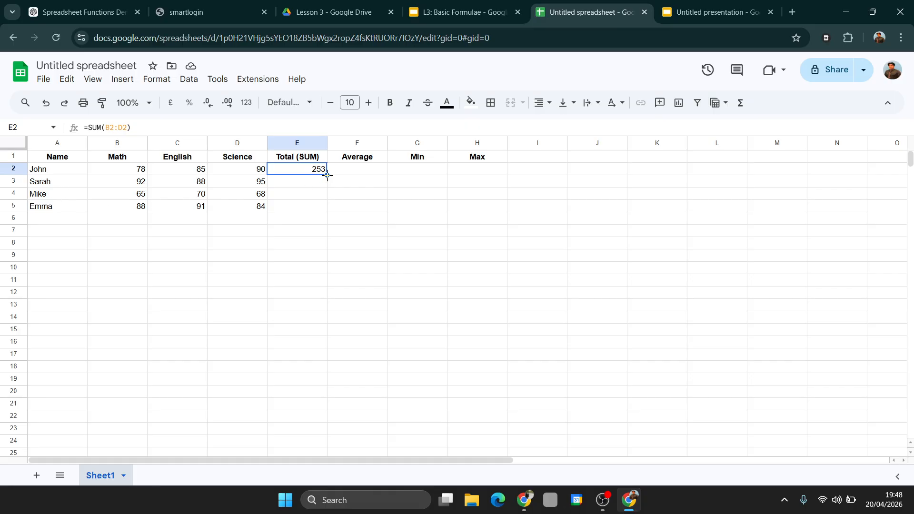
{"action": "left_click_drag", "start_coordinate": [328, 176], "coordinate": [325, 210]}
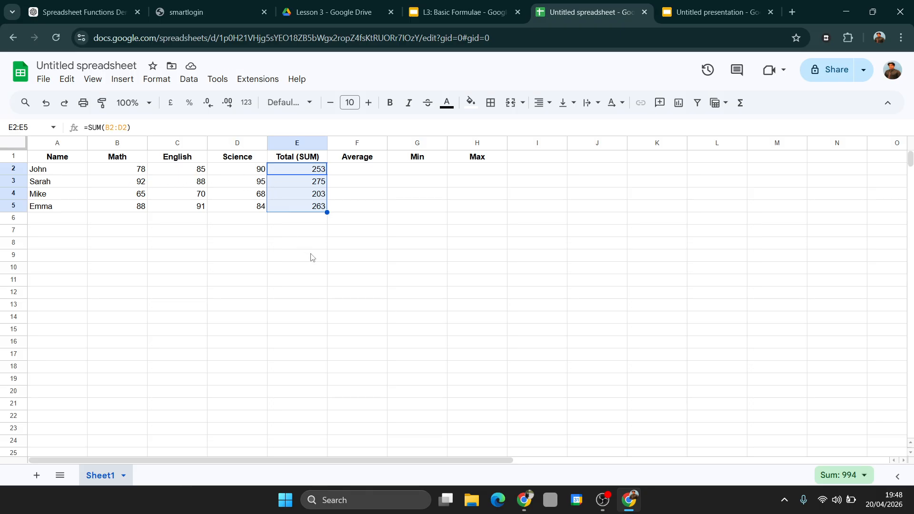
Inspect the SUM formulas in cells E2, E3 and E4 to check which score ranges they reference
{"action": "left_click", "coordinate": [299, 174]}
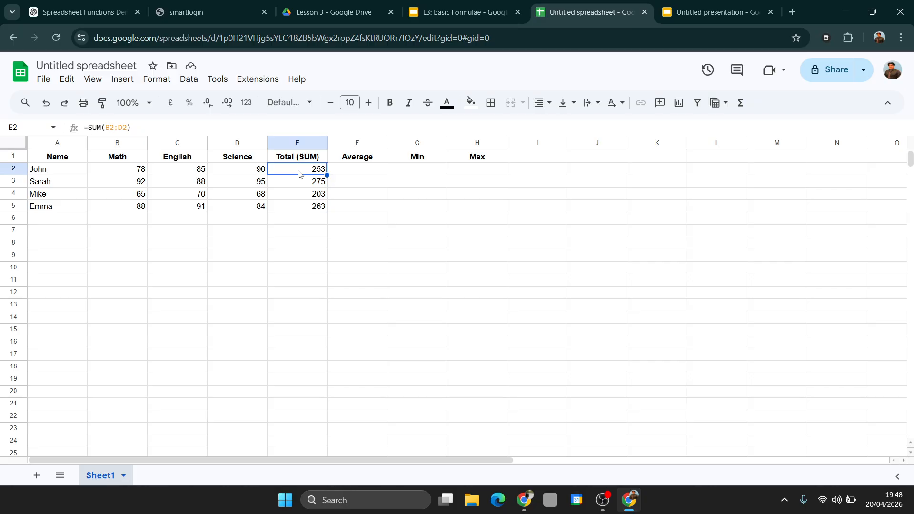
{"action": "double_click", "coordinate": [298, 172]}
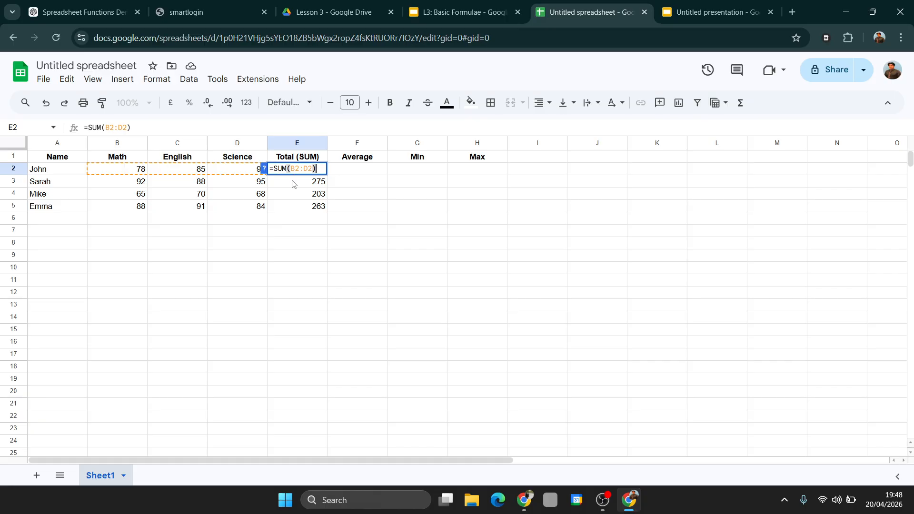
{"action": "left_click", "coordinate": [293, 180]}
{"action": "double_click", "coordinate": [293, 181]}
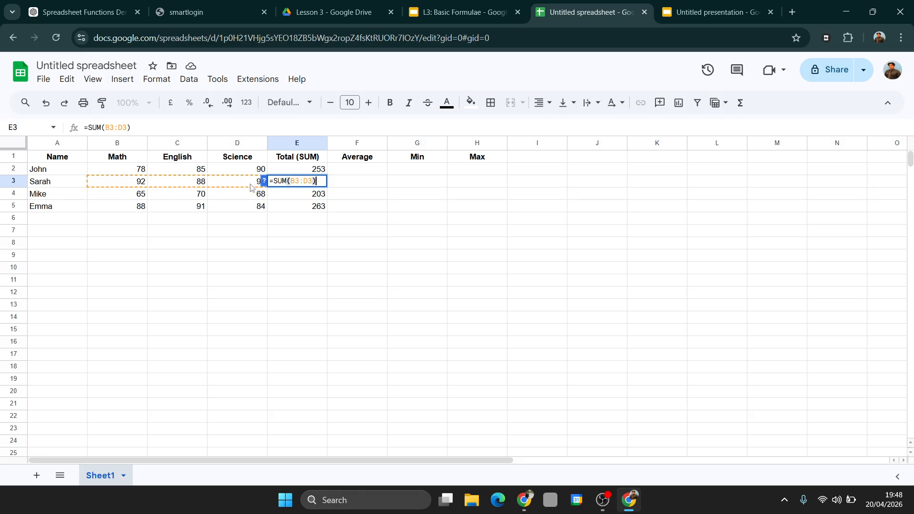
{"action": "left_click", "coordinate": [281, 195]}
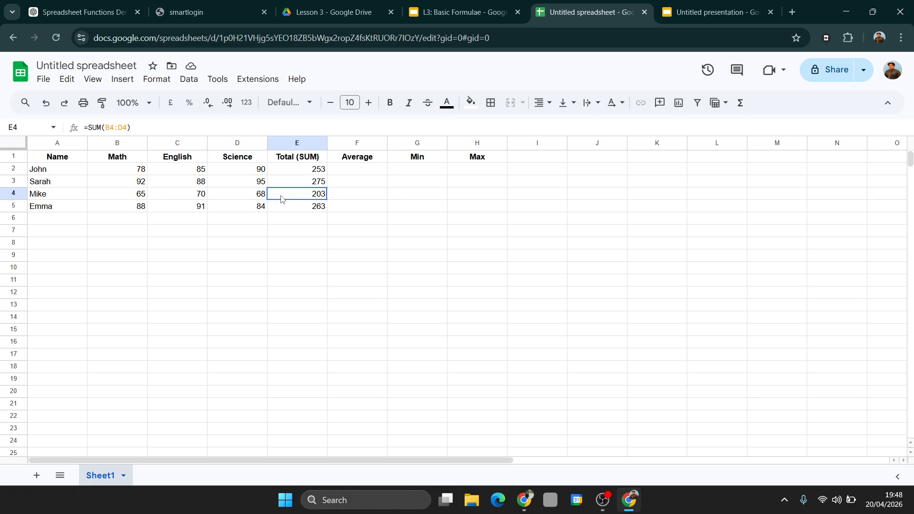
{"action": "double_click", "coordinate": [281, 195]}
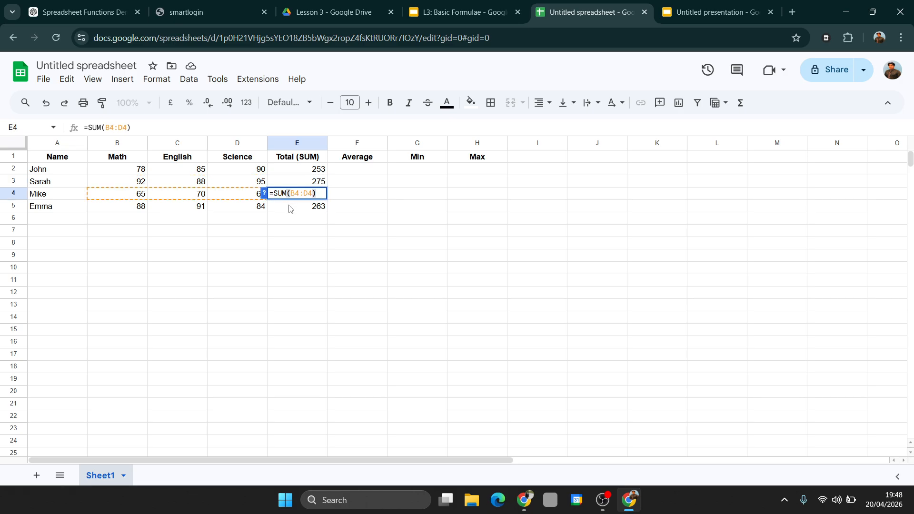
Enter =AVERAGE(B2:D2) in cell F2 to average the first student's three subject scores
{"action": "left_click", "coordinate": [365, 171]}
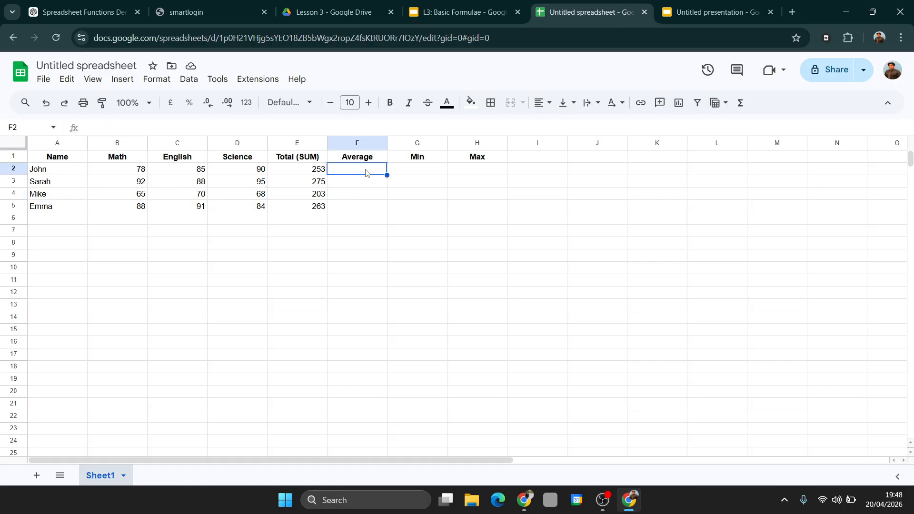
{"action": "double_click", "coordinate": [365, 170]}
{"action": "type", "text": "="}
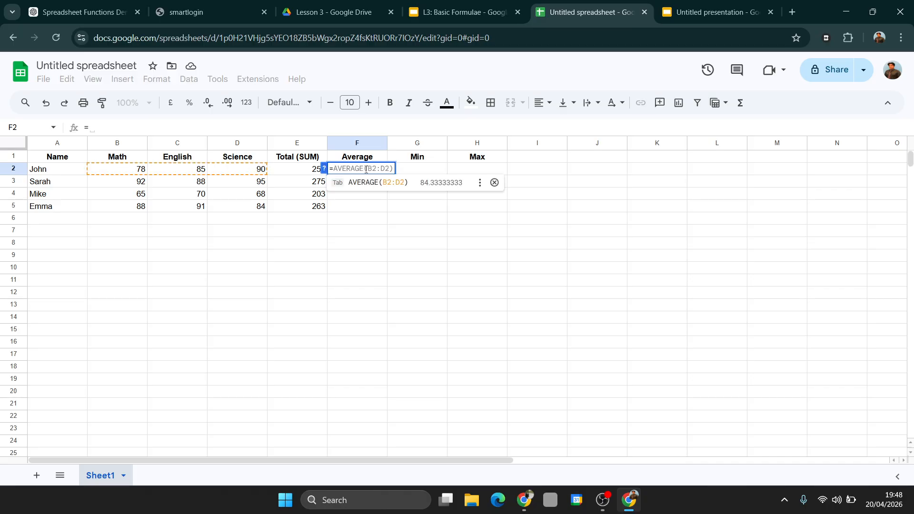
{"action": "type", "text": "a"}
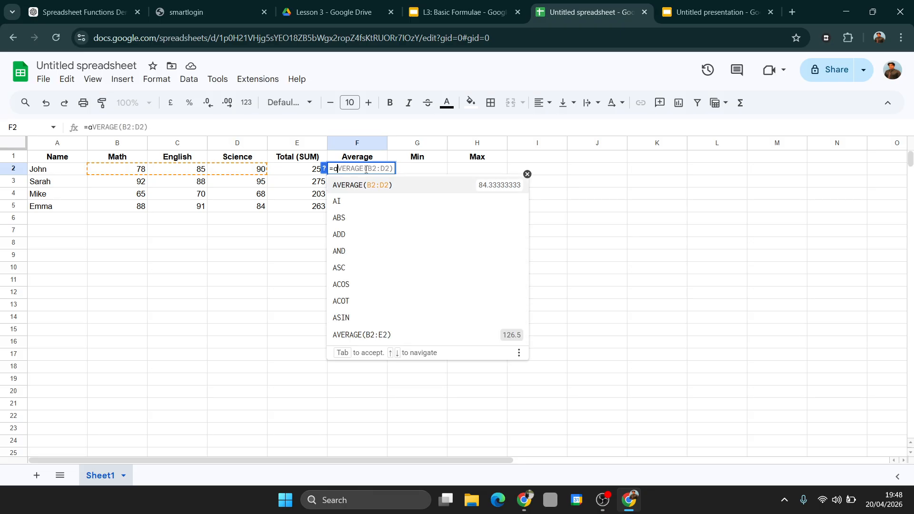
{"action": "key", "text": "BackSpace"}
{"action": "type", "text": "AV"}
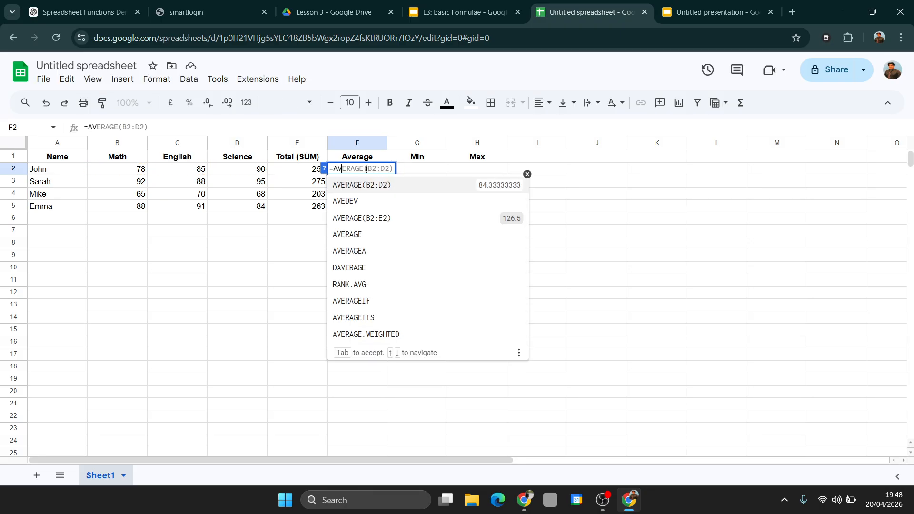
{"action": "type", "text": "ERAGE"}
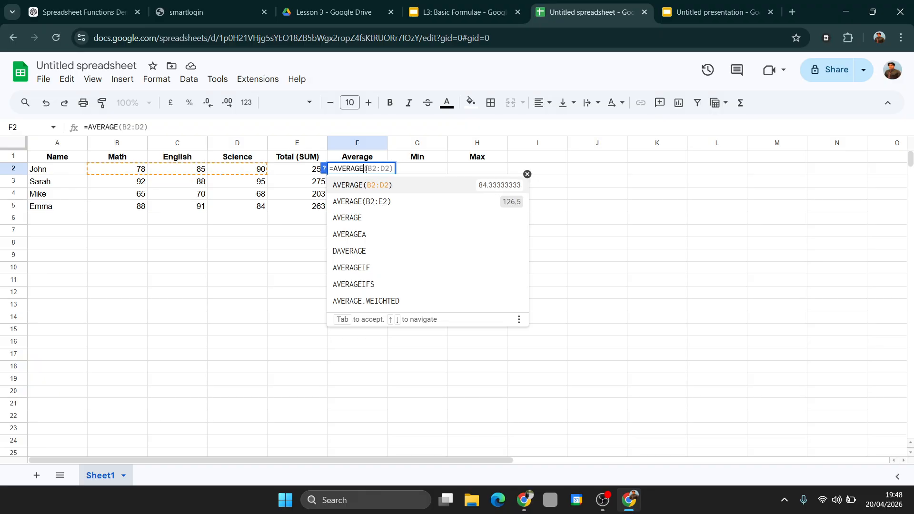
{"action": "type", "text": "("}
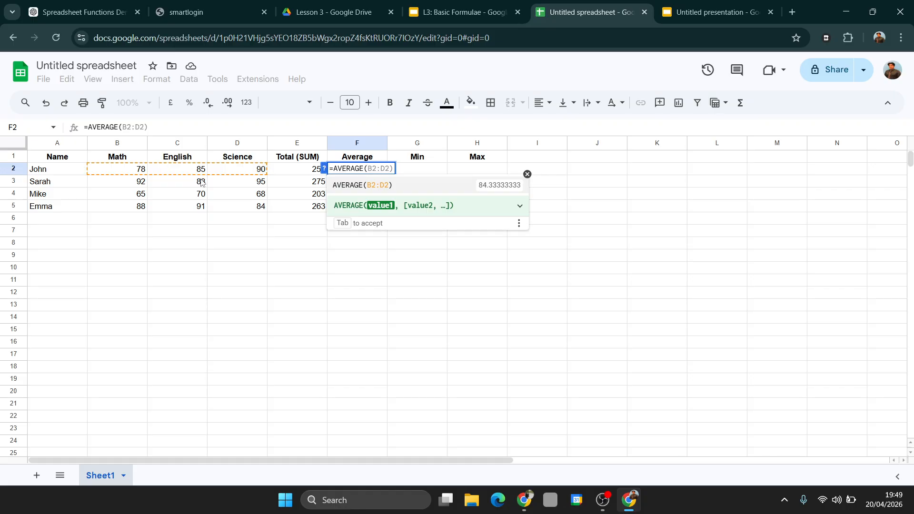
{"action": "left_click", "coordinate": [137, 172]}
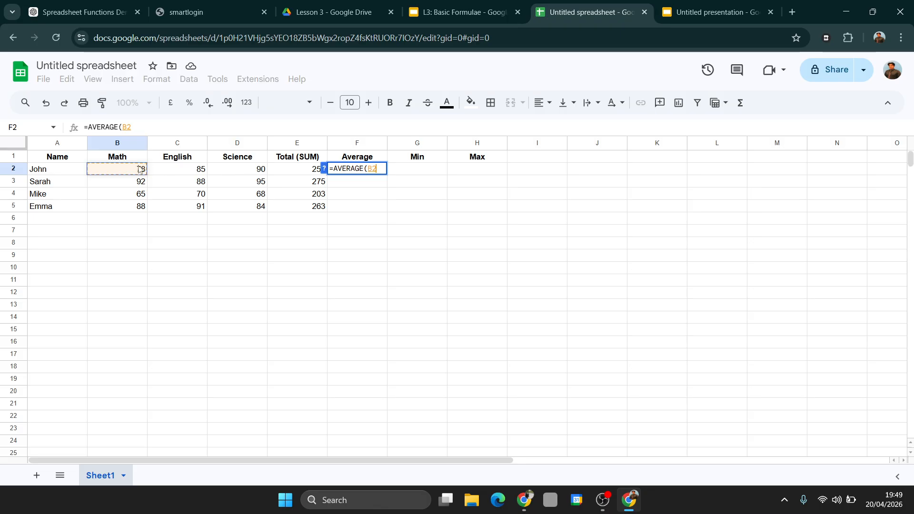
{"action": "left_click_drag", "start_coordinate": [138, 169], "coordinate": [249, 177]}
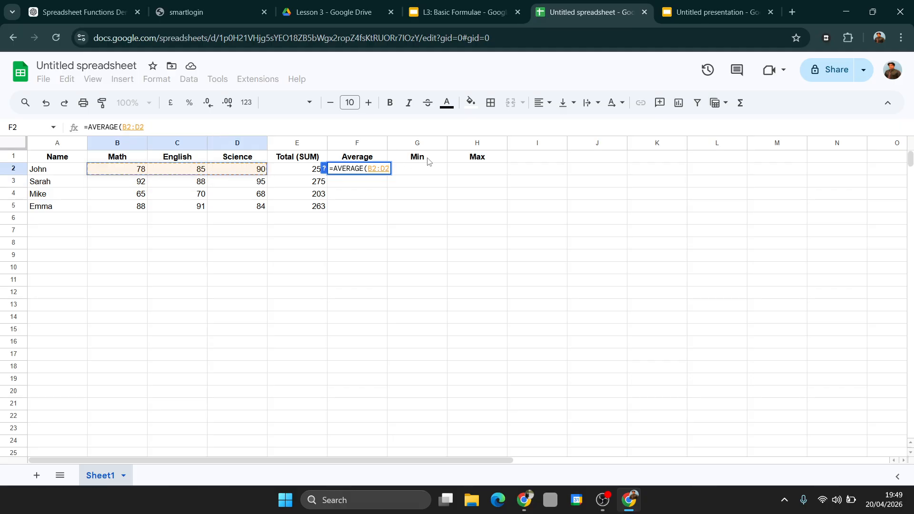
{"action": "type", "text": ")"}
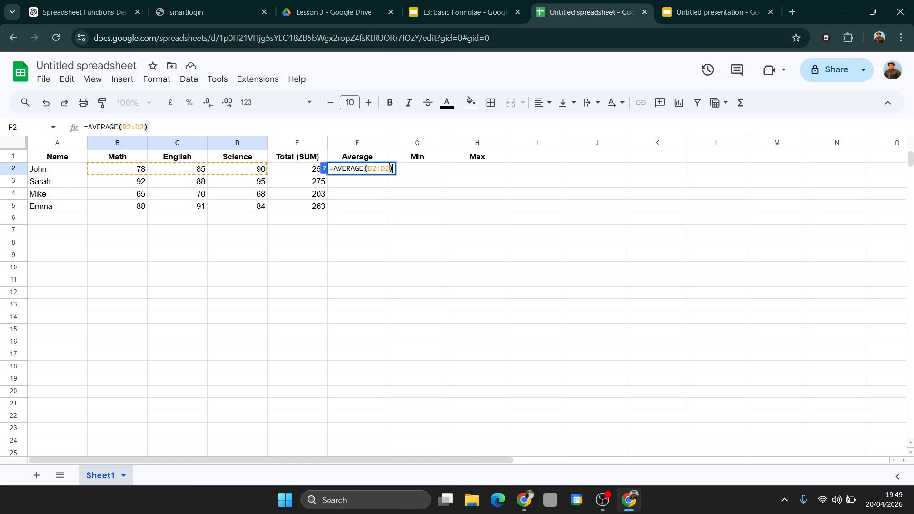
{"action": "key", "text": "Return"}
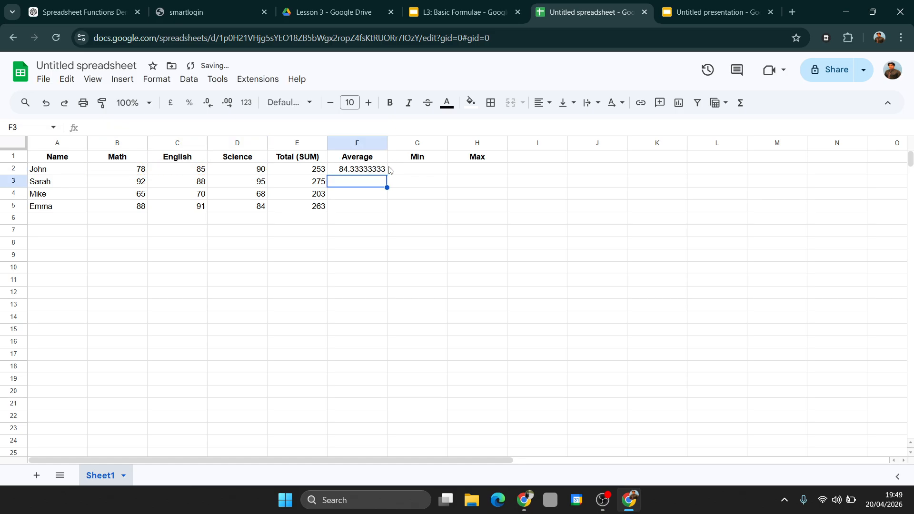
Fill the AVERAGE formula from cell F2 down through F5 for the remaining students
{"action": "left_click", "coordinate": [371, 173]}
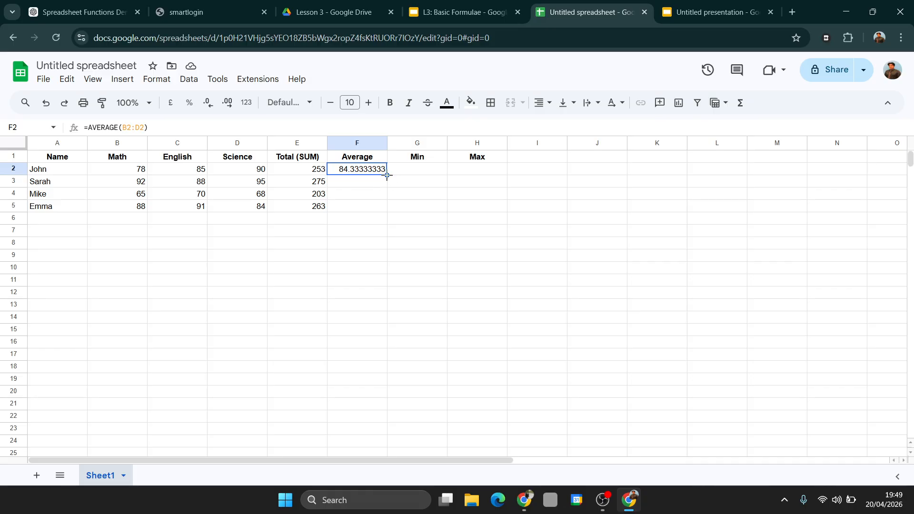
{"action": "left_click_drag", "start_coordinate": [387, 175], "coordinate": [385, 210]}
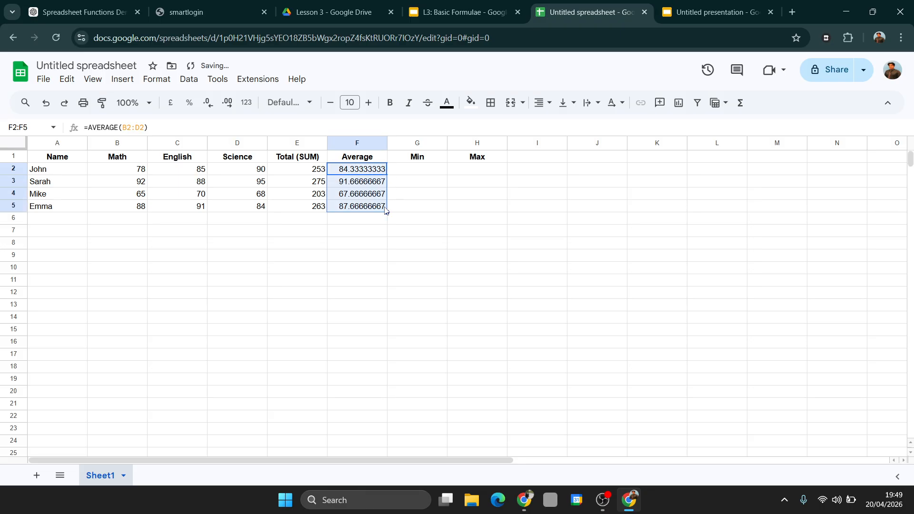
Enter =MIN(B2:D2) in cell G2 and fill the formula down through G5
{"action": "left_click", "coordinate": [419, 174]}
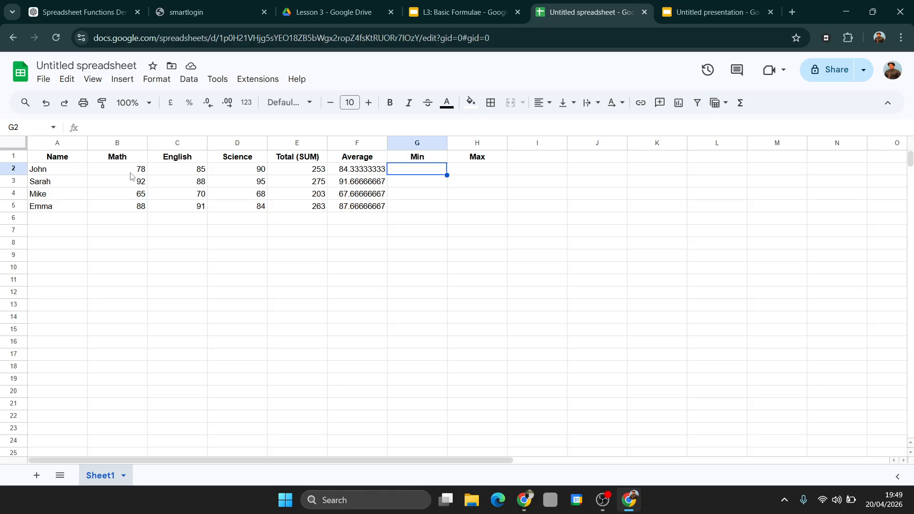
{"action": "double_click", "coordinate": [419, 173]}
{"action": "type", "text": "="}
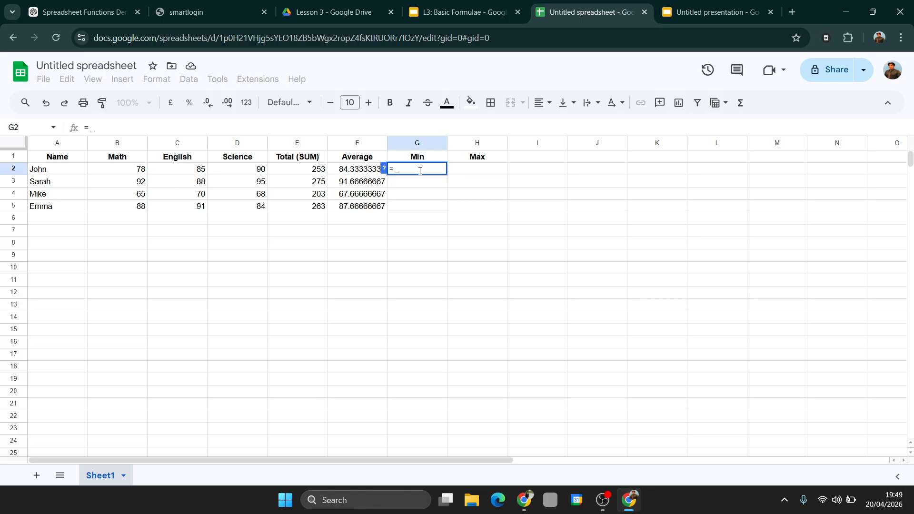
{"action": "type", "text": "MIN"}
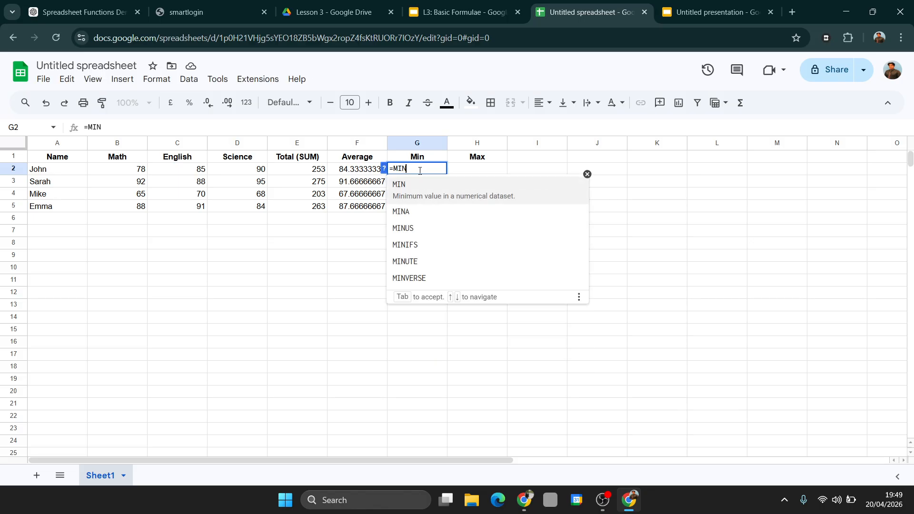
{"action": "type", "text": "("}
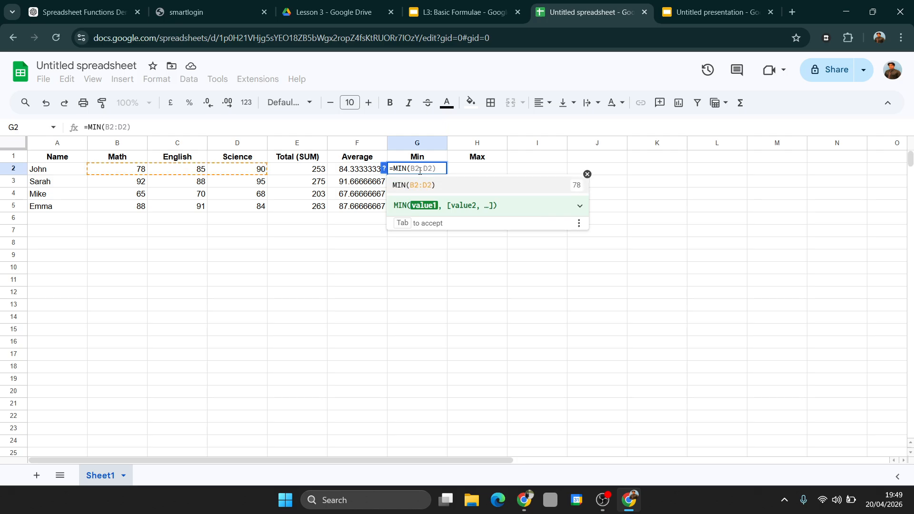
{"action": "left_click", "coordinate": [134, 173]}
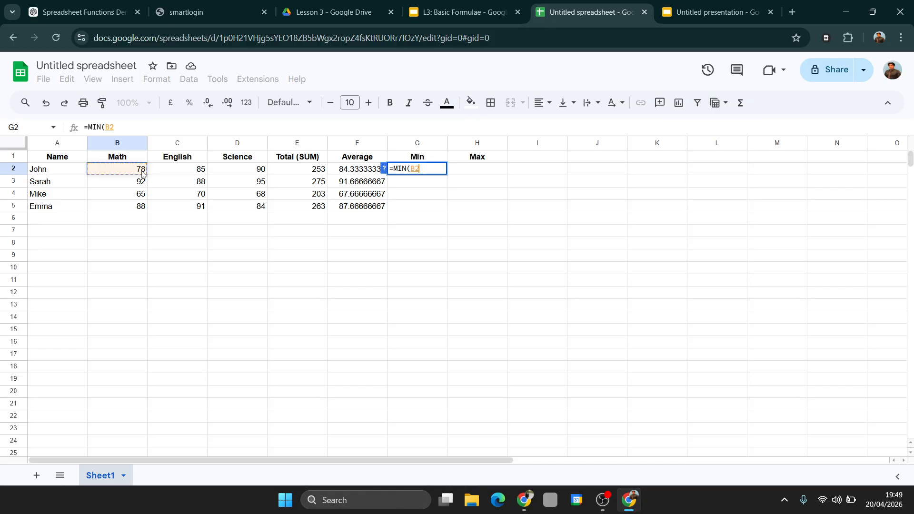
{"action": "left_click", "coordinate": [233, 174], "text": "shift"}
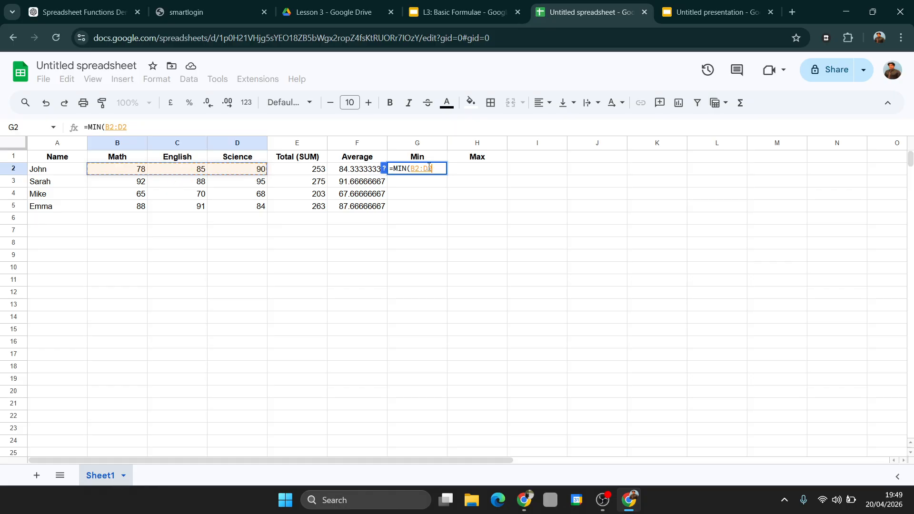
{"action": "type", "text": ")"}
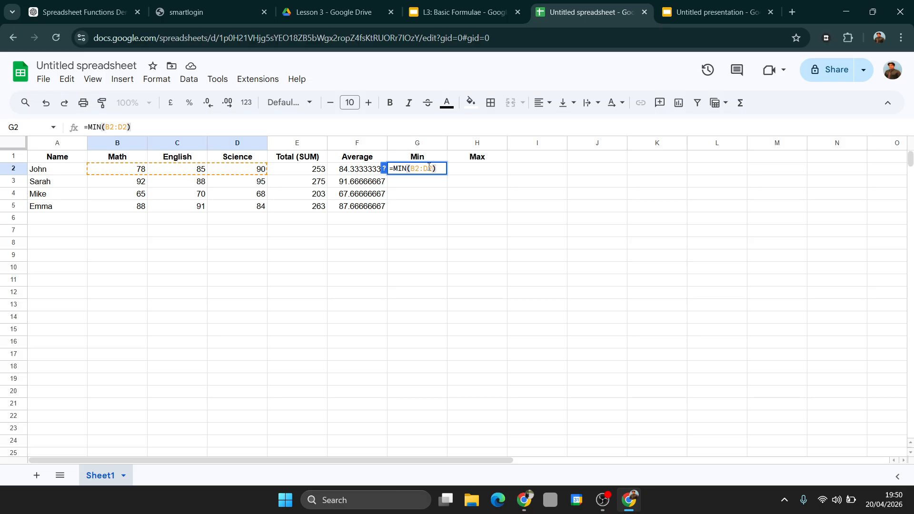
{"action": "key", "text": "Return"}
{"action": "left_click", "coordinate": [431, 169]}
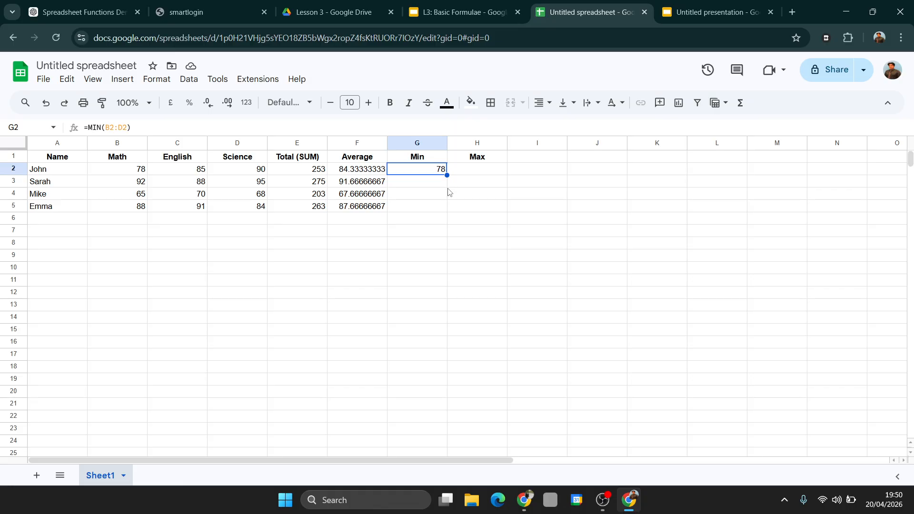
{"action": "left_click_drag", "start_coordinate": [446, 175], "coordinate": [447, 210]}
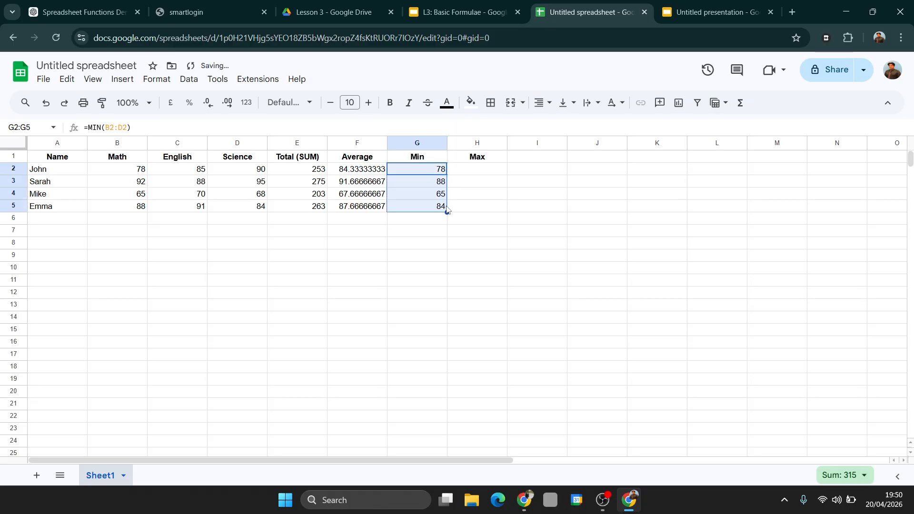
Enter =MAX(B2:D20) in cell H2 under the Max heading
{"action": "left_click", "coordinate": [477, 170]}
{"action": "type", "text": "="}
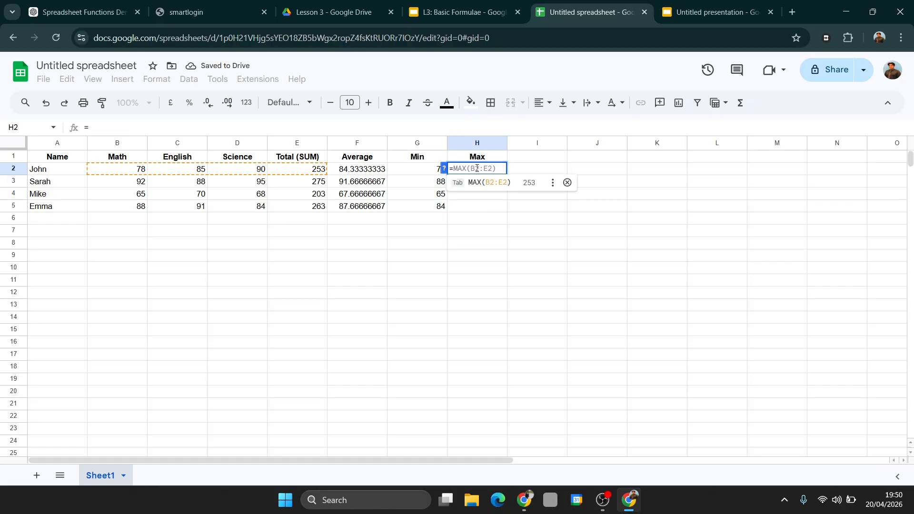
{"action": "type", "text": "MAX"}
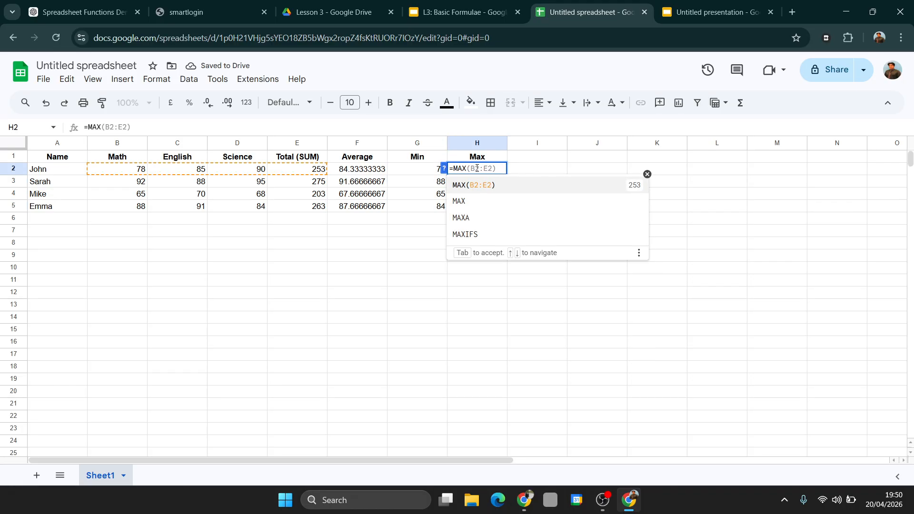
{"action": "type", "text": "("}
{"action": "key", "text": "BackSpace"}
{"action": "type", "text": "i"}
{"action": "key", "text": "BackSpace"}
{"action": "type", "text": "("}
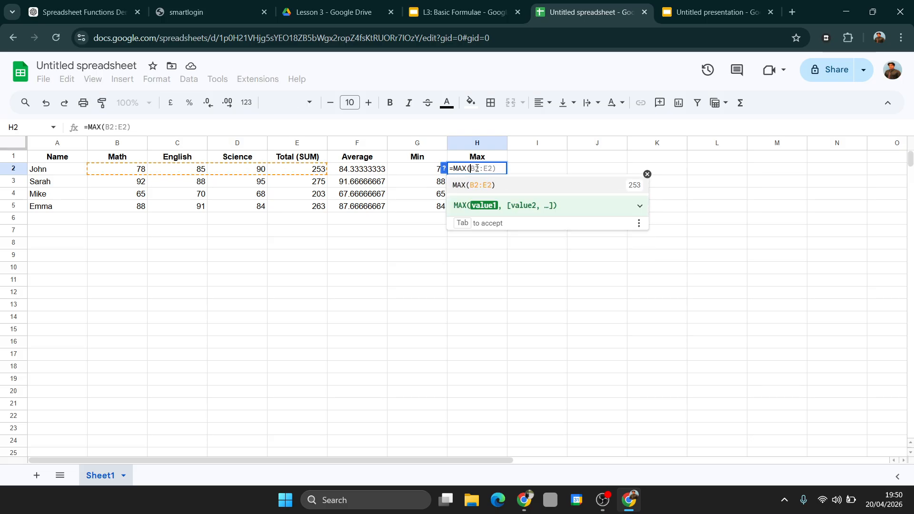
{"action": "left_click", "coordinate": [129, 172]}
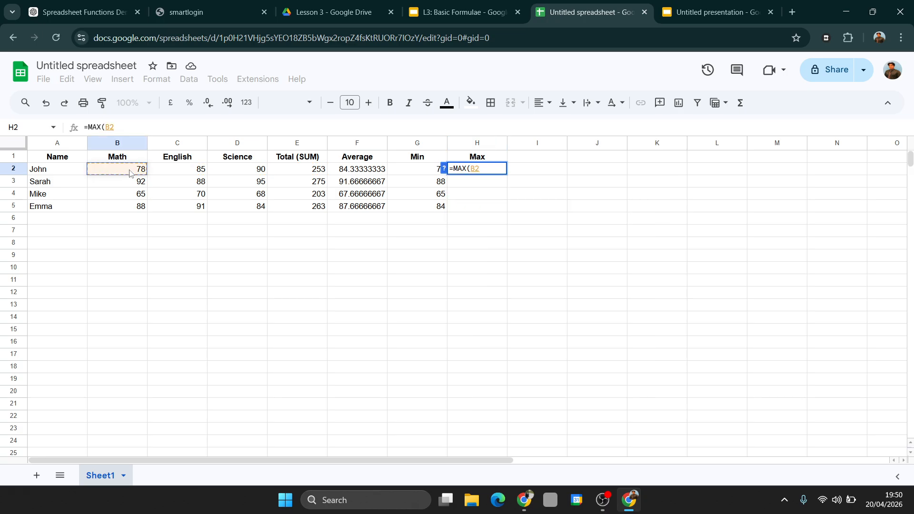
{"action": "left_click_drag", "start_coordinate": [130, 173], "coordinate": [235, 170]}
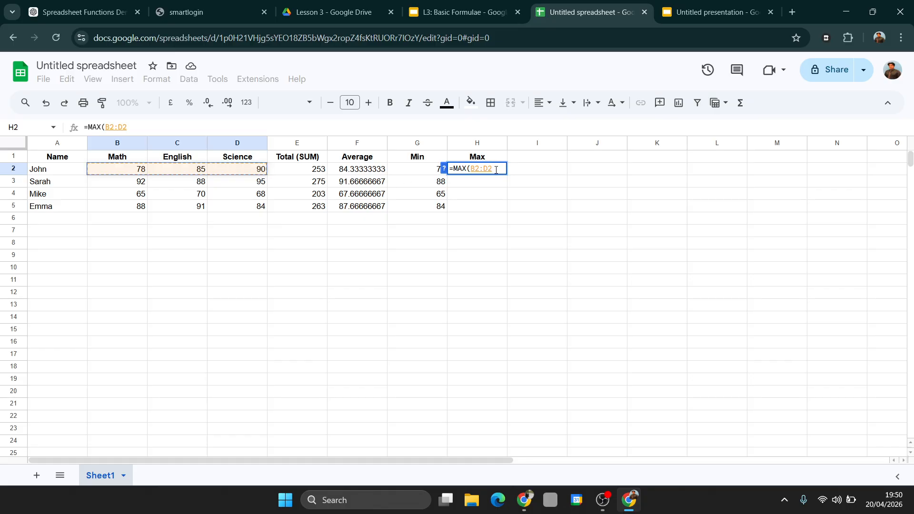
{"action": "type", "text": "0"}
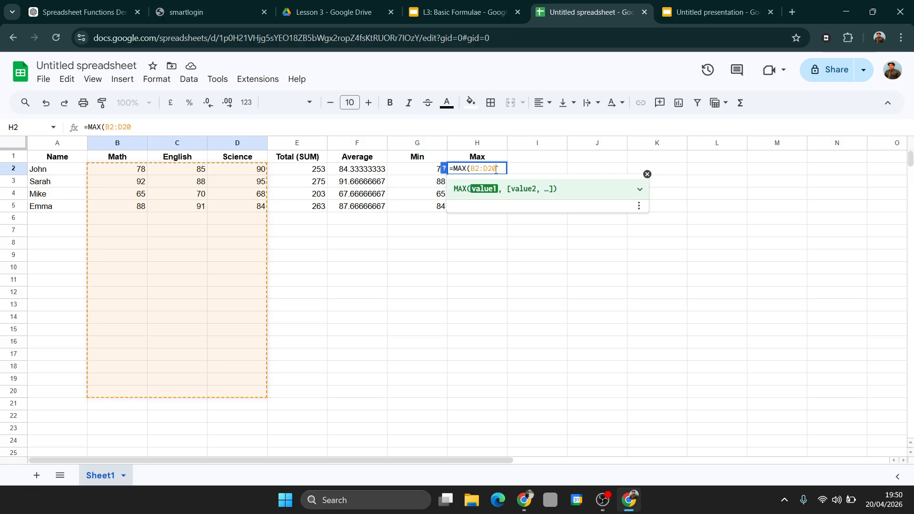
{"action": "key", "text": "Return"}
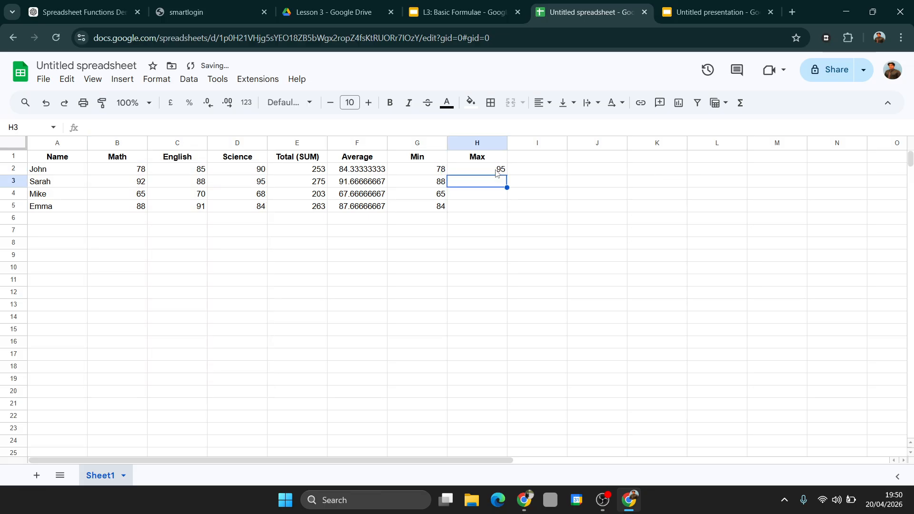
Change the range of the MAX formula in cell H2 to B1:D2
{"action": "left_click", "coordinate": [475, 173]}
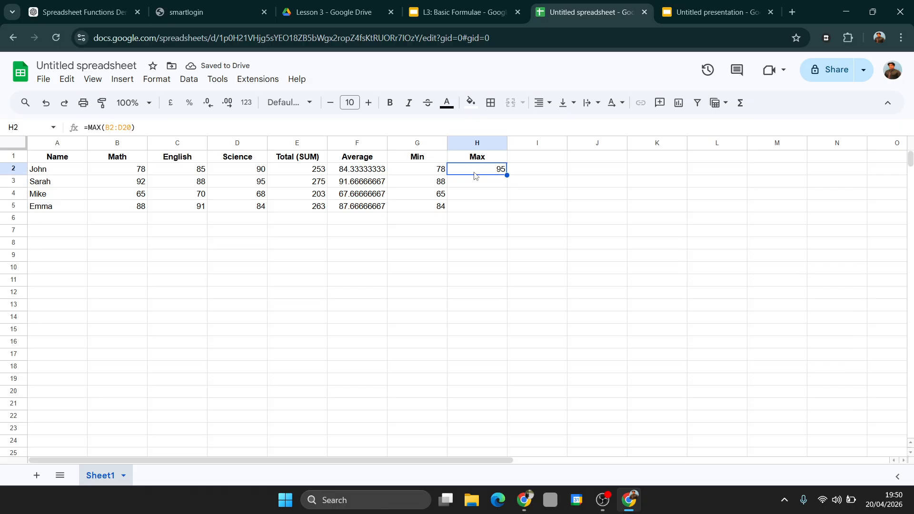
{"action": "double_click", "coordinate": [482, 173]}
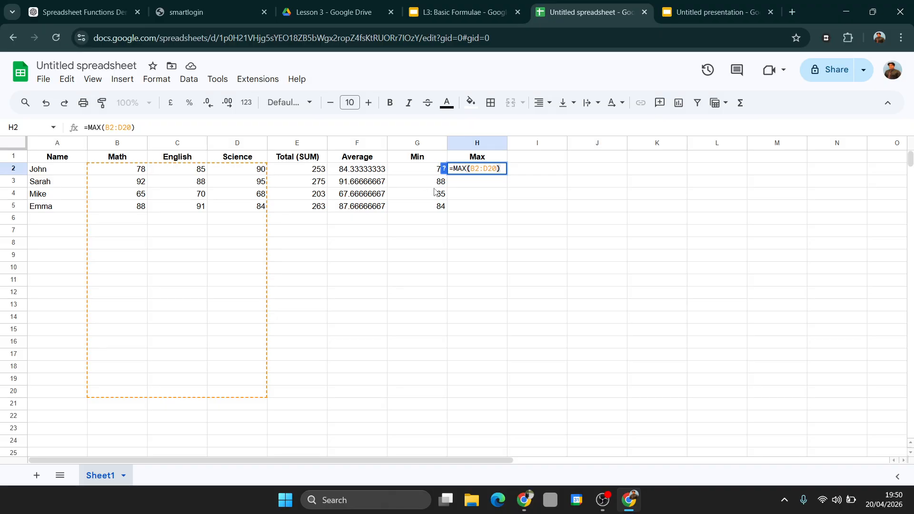
{"action": "left_click", "coordinate": [485, 169]}
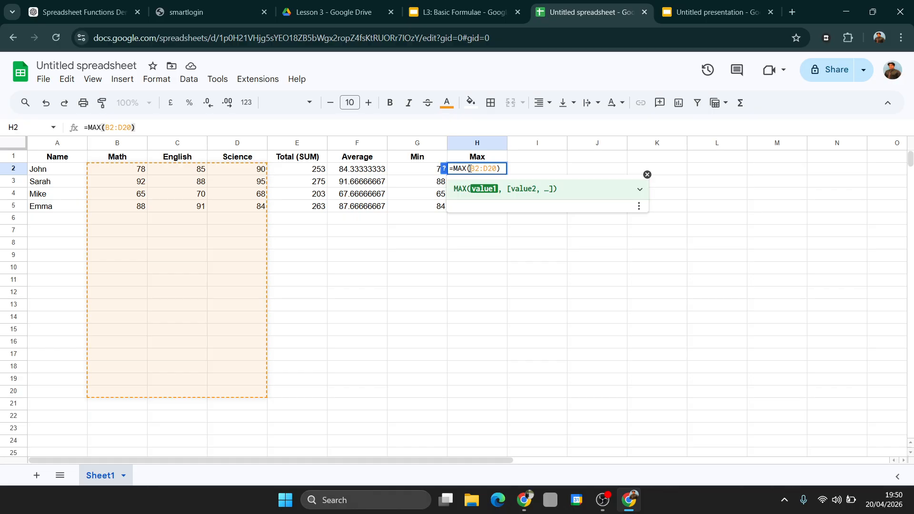
{"action": "left_click_drag", "start_coordinate": [470, 168], "coordinate": [502, 170]}
{"action": "type", "text": "B2:E2)"}
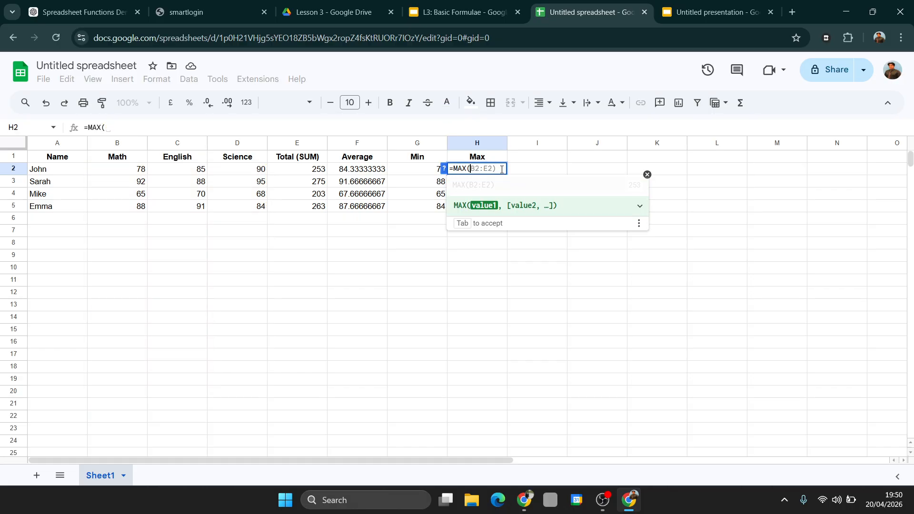
{"action": "left_click_drag", "start_coordinate": [132, 171], "coordinate": [267, 164]}
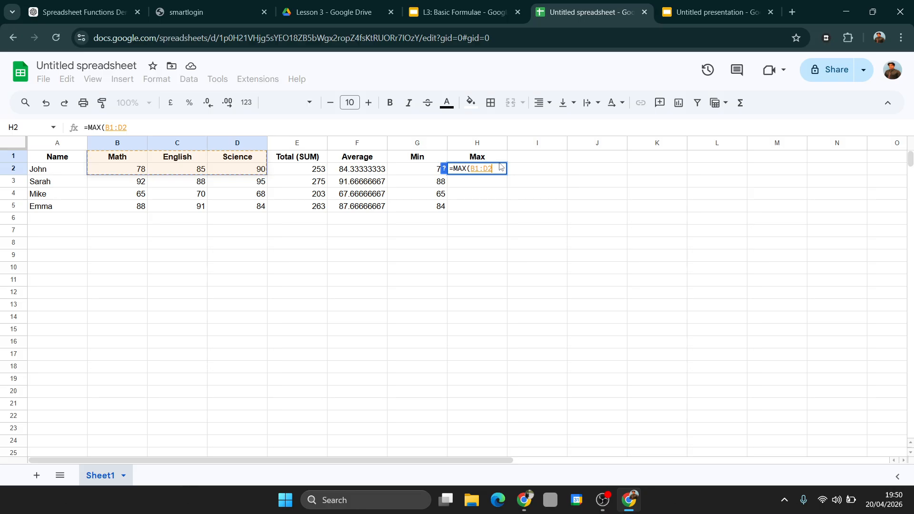
{"action": "key", "text": "Return"}
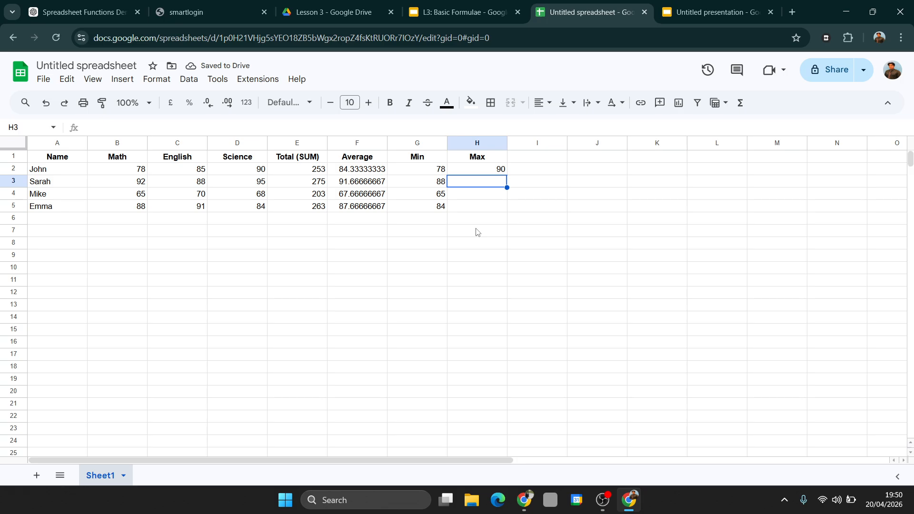
Replace the formula in cell H2 with =MAX(E2:E5) to find the highest total among all students
{"action": "left_click", "coordinate": [134, 171]}
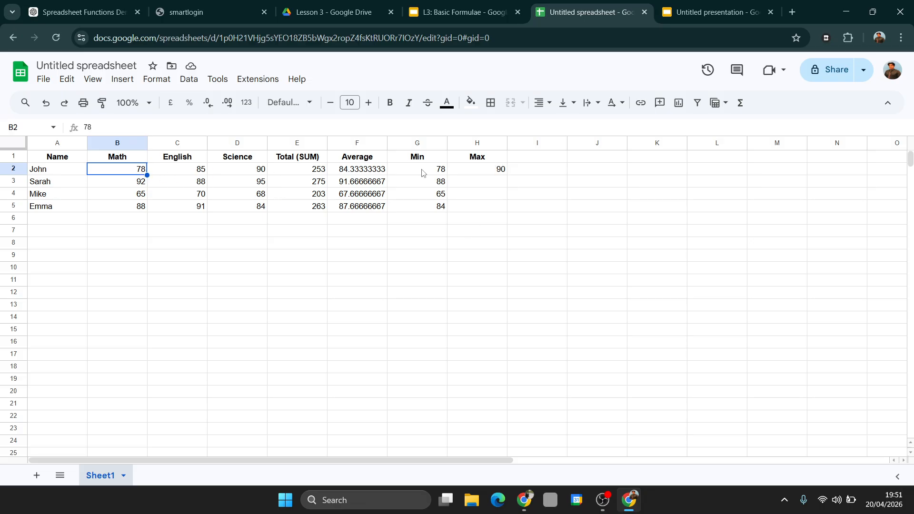
{"action": "left_click", "coordinate": [499, 170]}
{"action": "double_click", "coordinate": [498, 169]}
{"action": "key", "text": "BackSpace"}
{"action": "key", "text": "BackSpace"}
{"action": "key", "text": "BackSpace"}
{"action": "key", "text": "BackSpace"}
{"action": "key", "text": "BackSpace"}
{"action": "key", "text": "BackSpace"}
{"action": "key", "text": "BackSpace"}
{"action": "key", "text": "BackSpace"}
{"action": "key", "text": "BackSpace"}
{"action": "key", "text": "BackSpace"}
{"action": "key", "text": "BackSpace"}
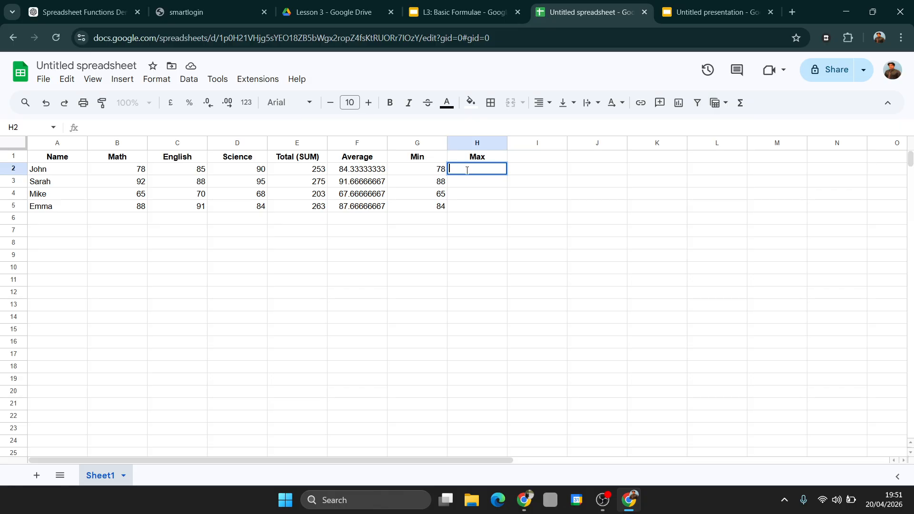
{"action": "type", "text": "=MAX"}
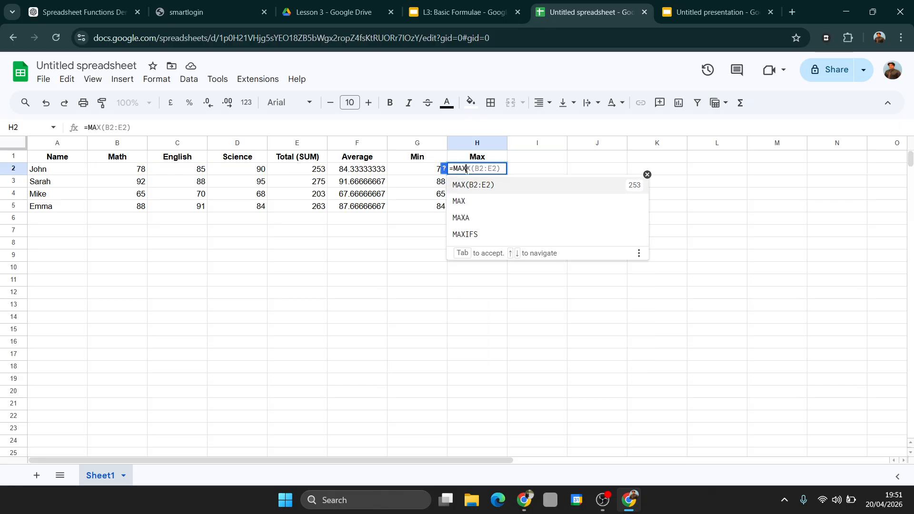
{"action": "type", "text": "("}
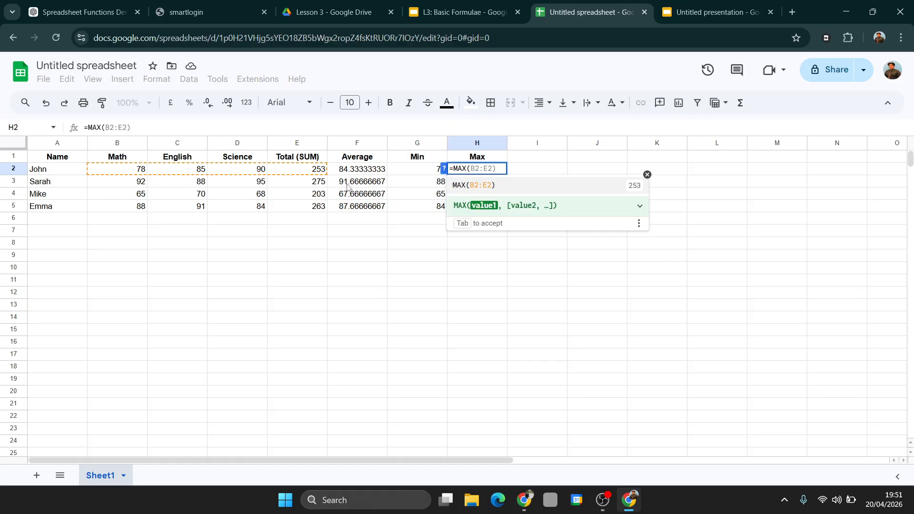
{"action": "left_click", "coordinate": [320, 174]}
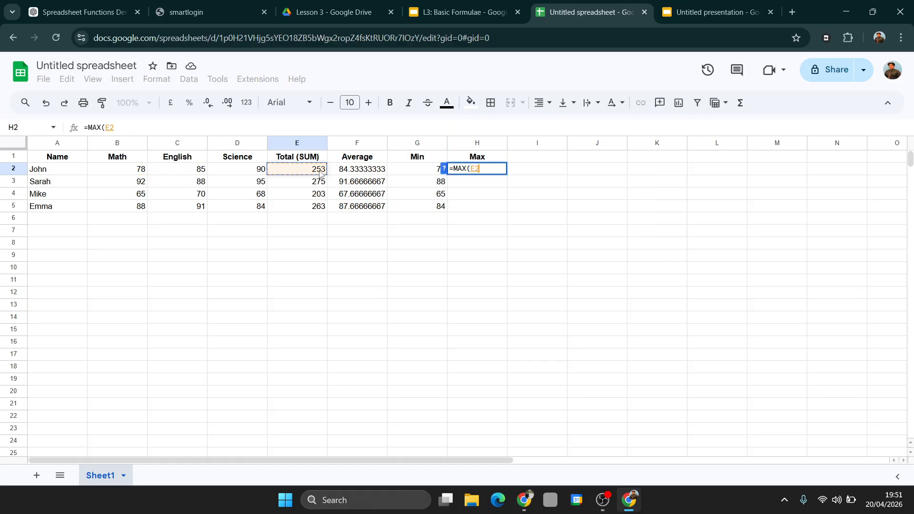
{"action": "left_click_drag", "start_coordinate": [320, 173], "coordinate": [319, 206]}
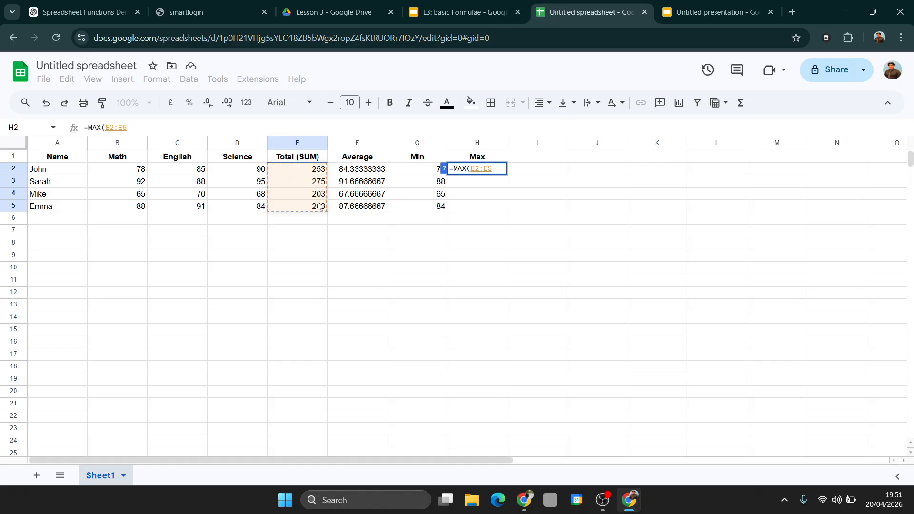
{"action": "type", "text": ")"}
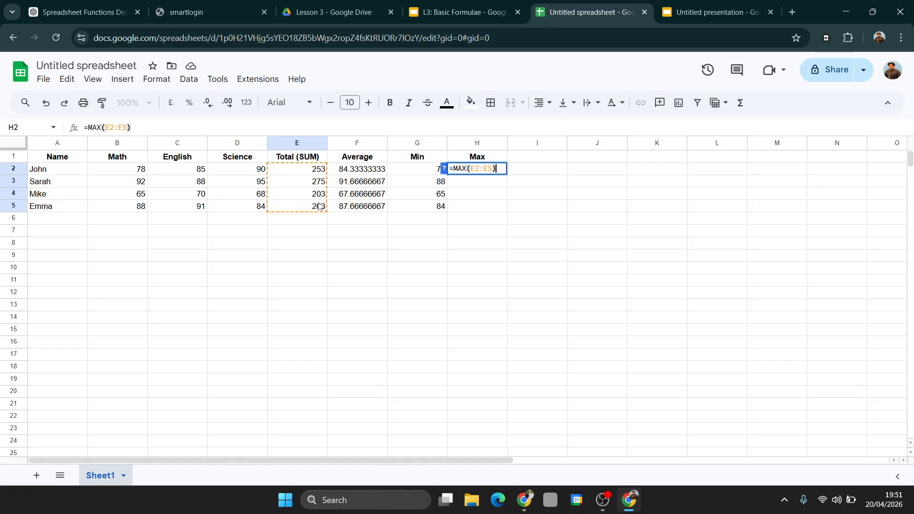
{"action": "key", "text": "Return"}
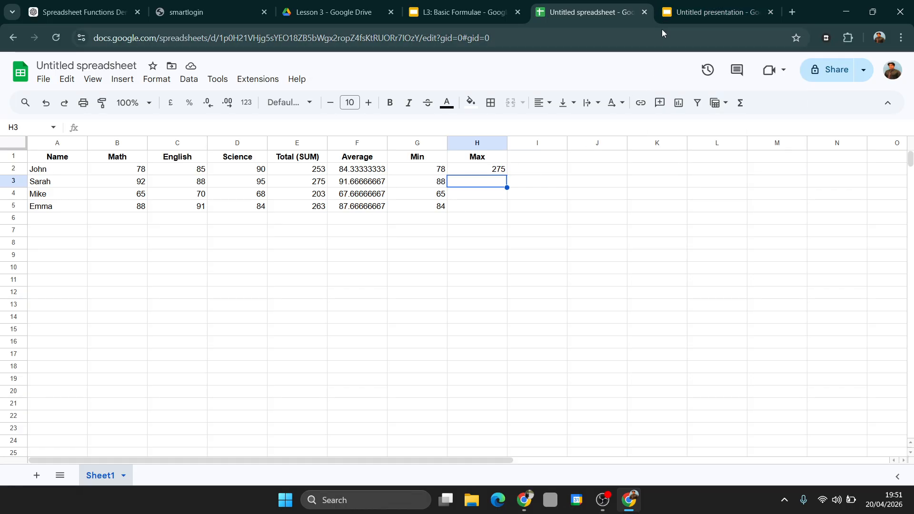
Switch to the Google Slides presentation that lists the spreadsheet functions to learn
{"action": "left_click", "coordinate": [695, 14]}
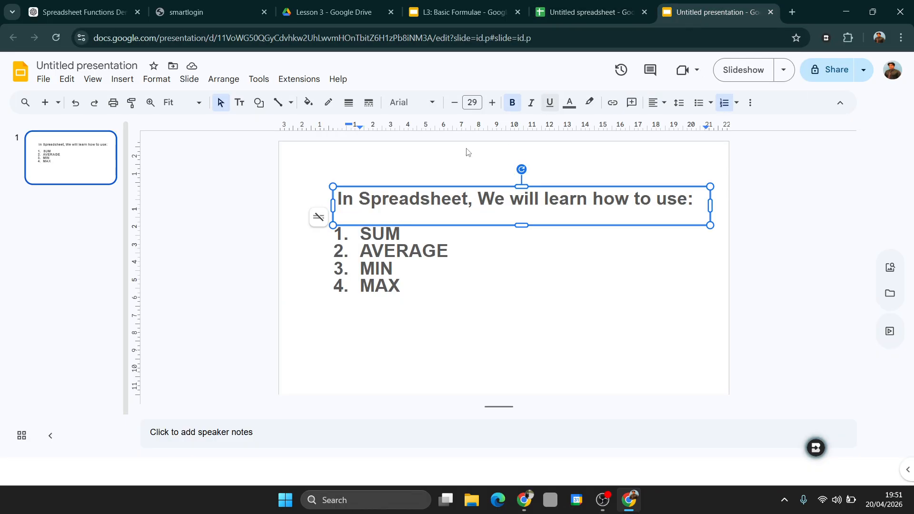